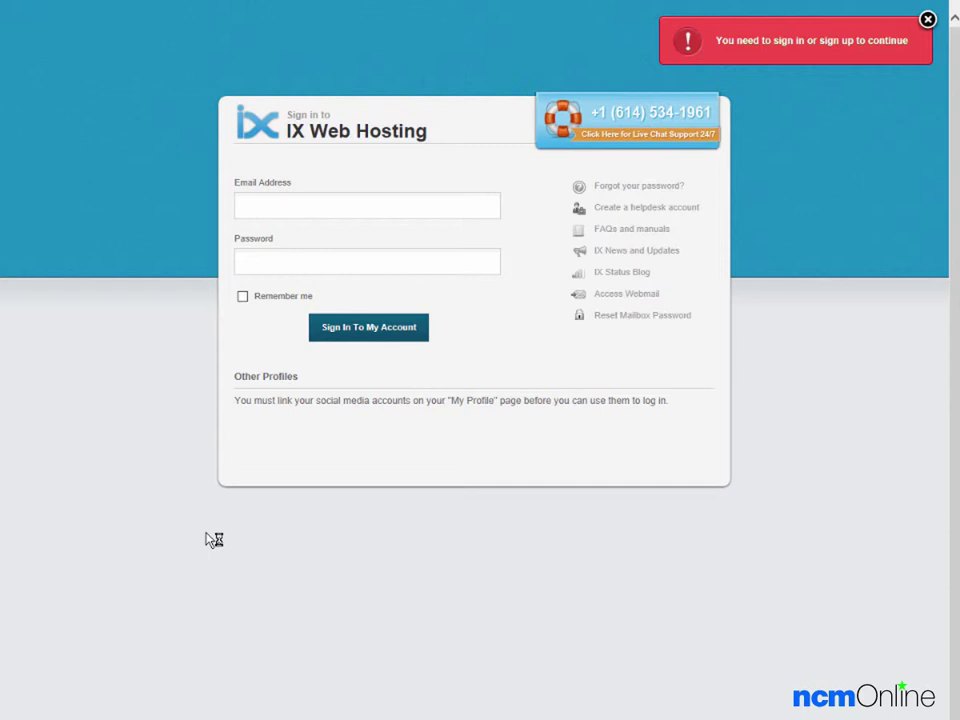
Sign in to the IX Web Hosting account and open the Expert Plan's control panel.
click(845, 171)
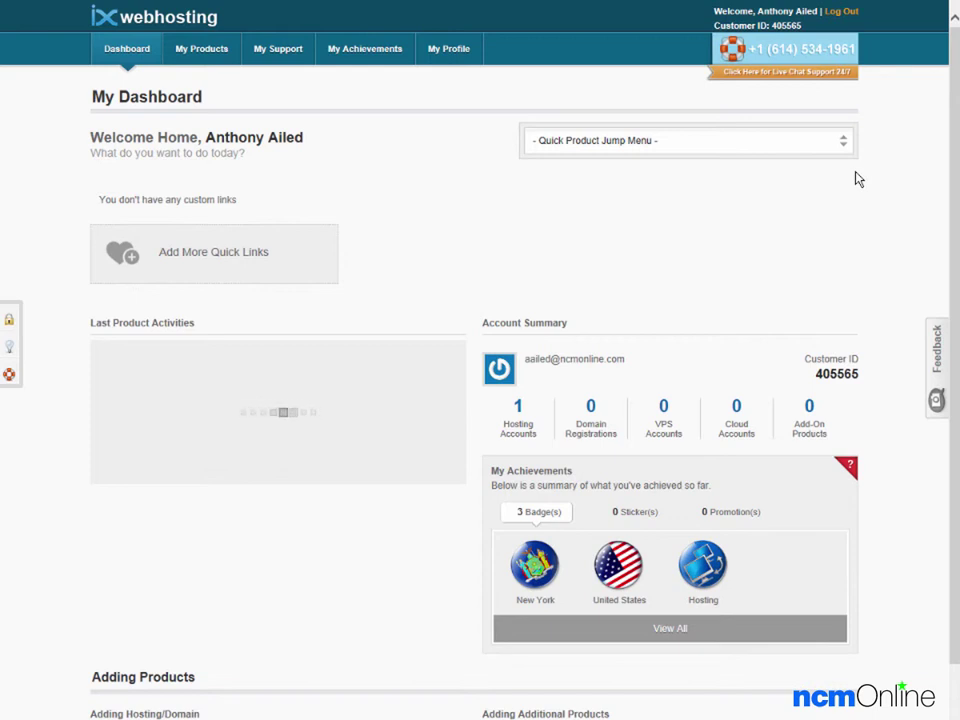
click(845, 147)
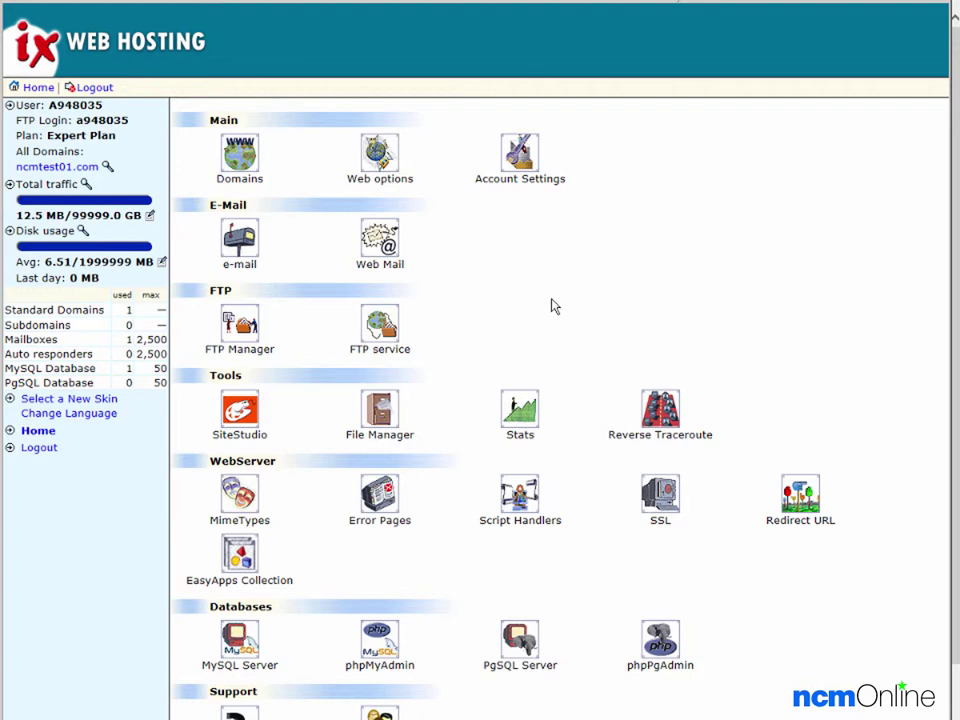
Open WordPress from the EasyApps Collection's Blogs list and bring up its install form.
click(250, 548)
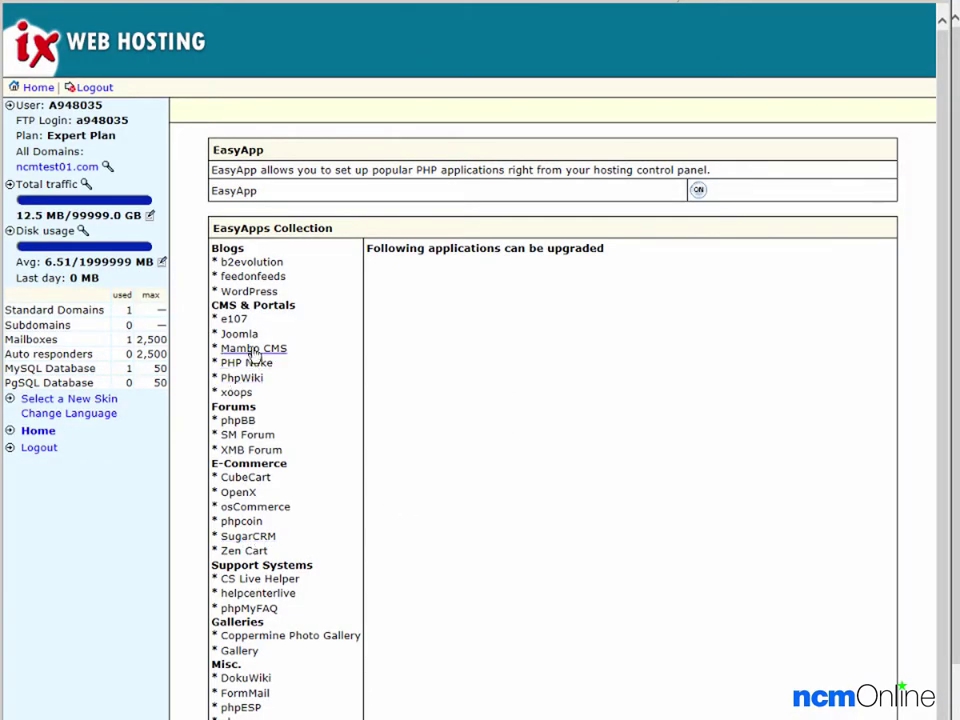
click(249, 292)
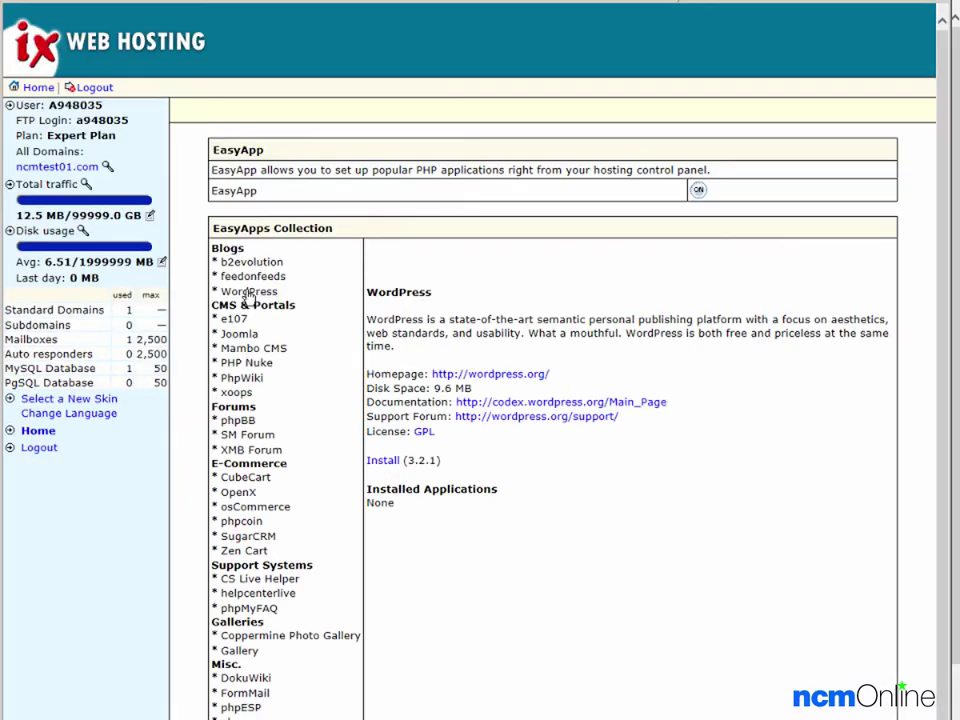
click(381, 461)
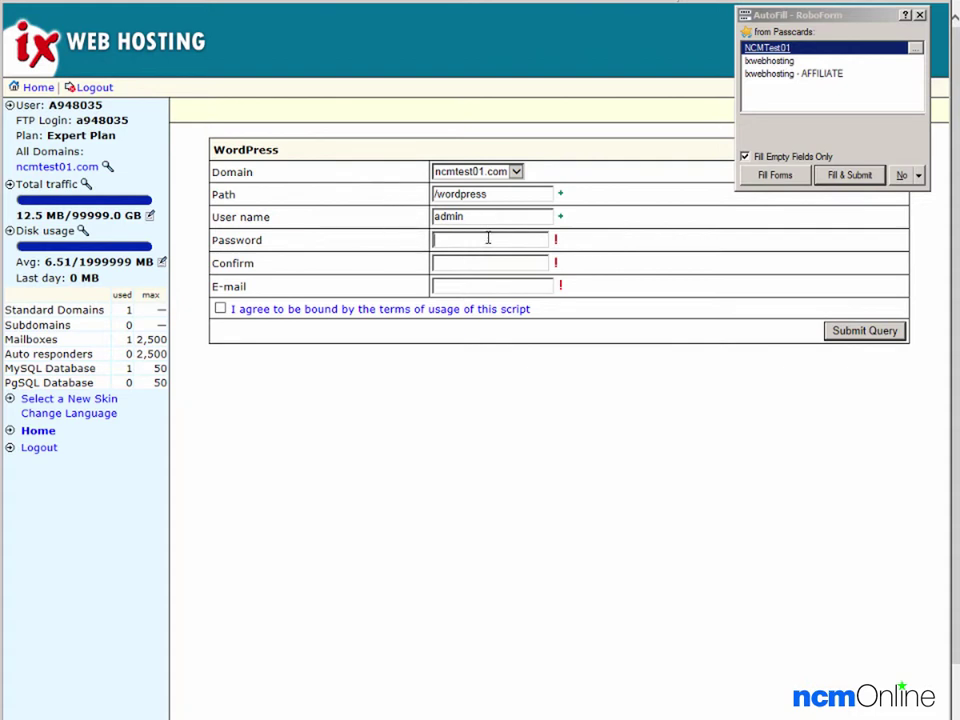
Enter and confirm the admin password, paste the admin e-mail, accept the terms, and submit the install.
click(488, 238)
click(471, 264)
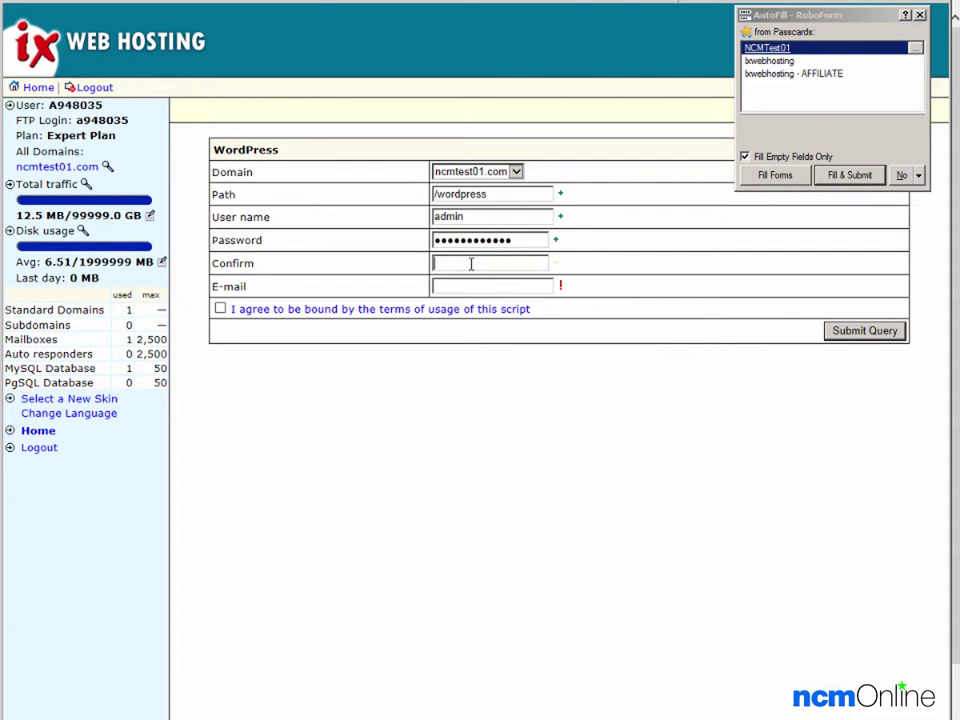
click(460, 287)
right_click(460, 287)
click(488, 341)
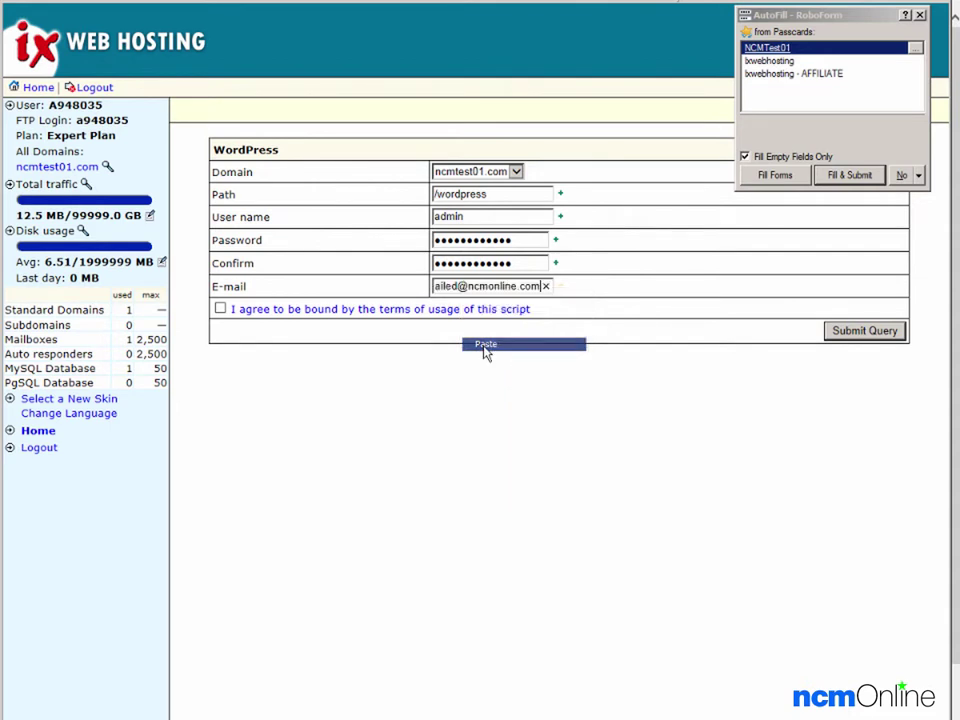
click(222, 309)
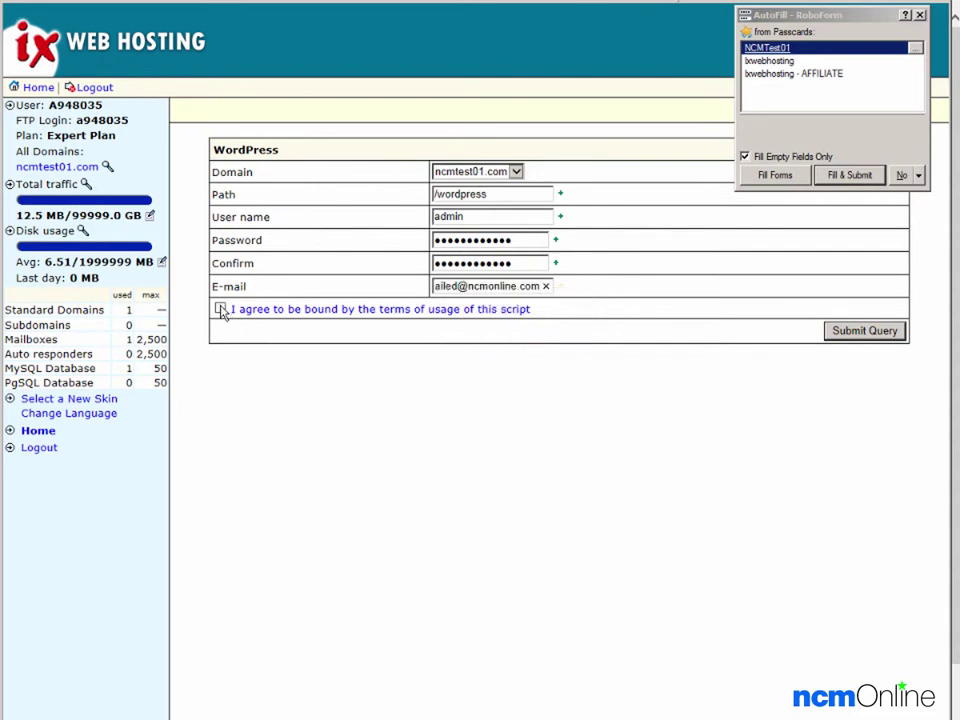
click(222, 309)
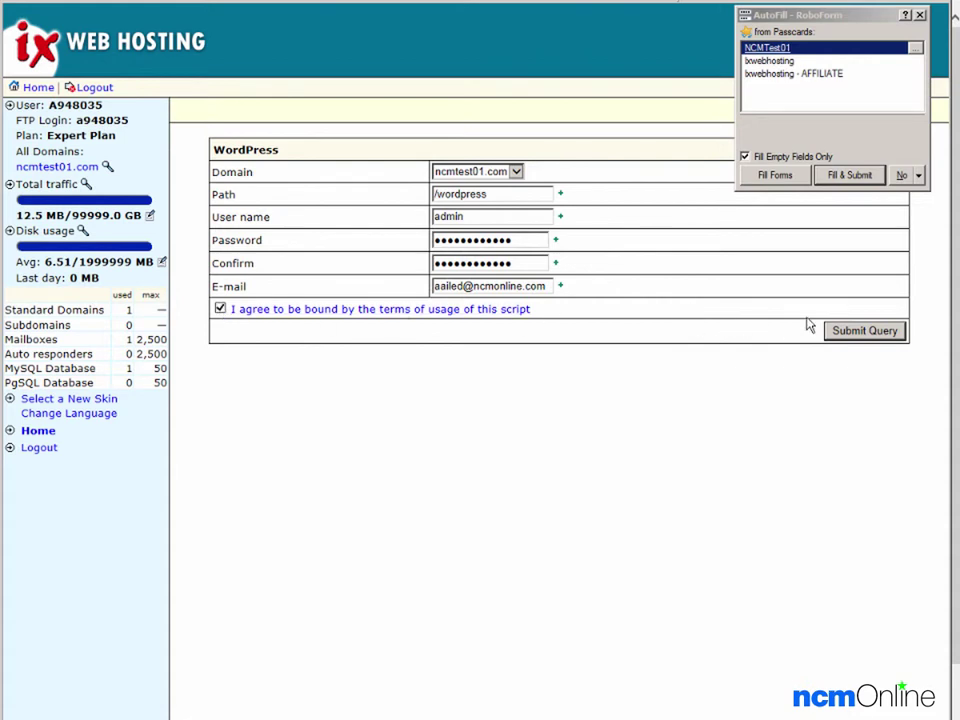
click(881, 331)
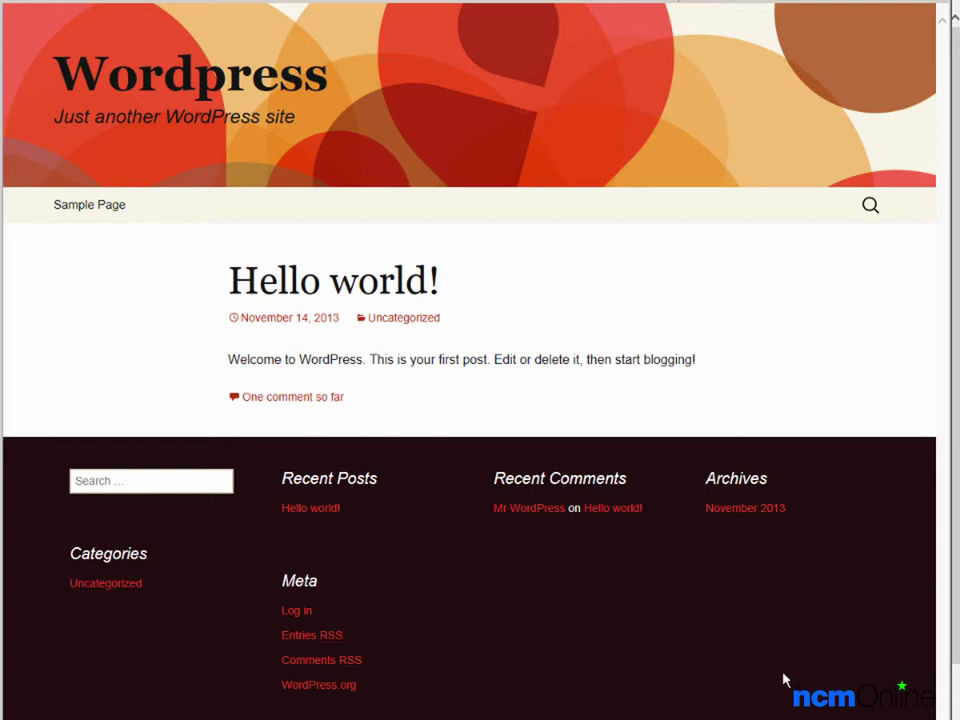
Log in to the WordPress admin area as user 'admin' with the account password.
click(293, 612)
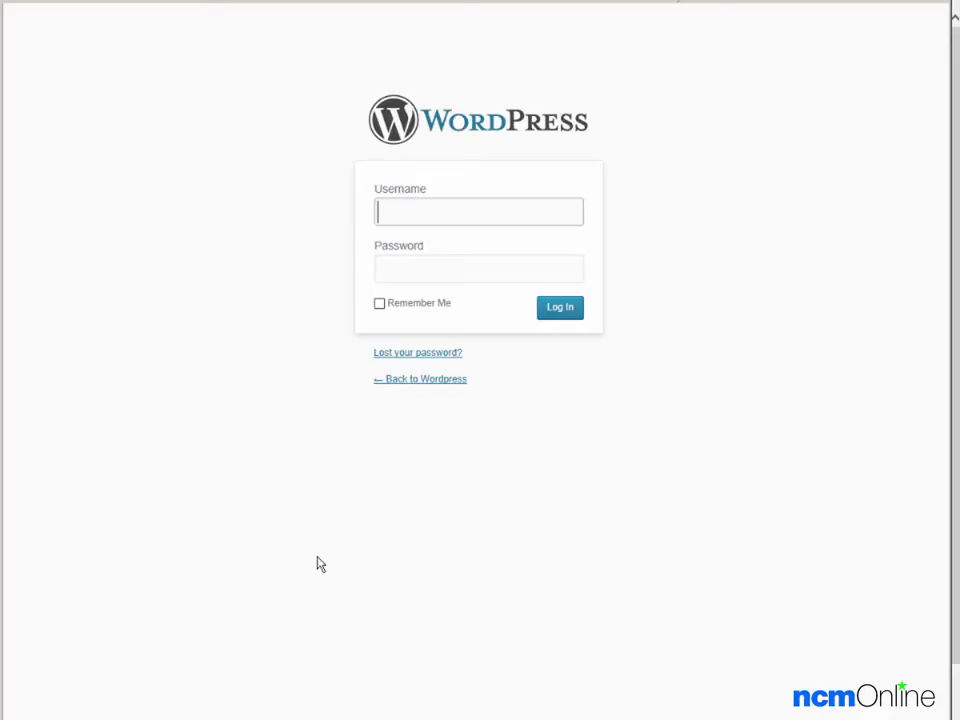
text(admin)
click(435, 268)
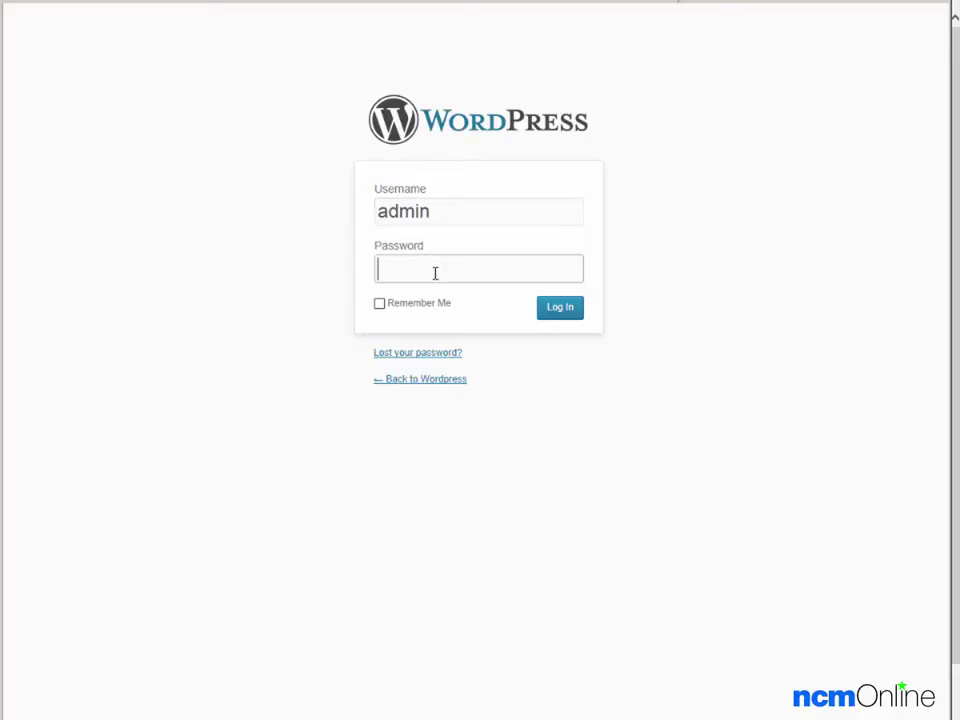
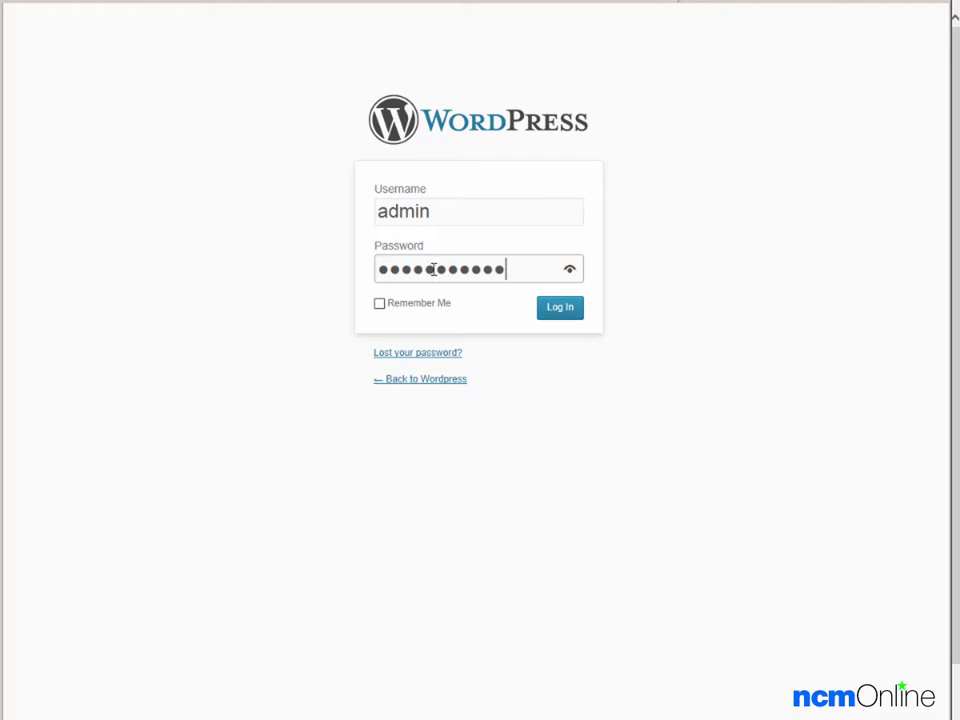
click(558, 314)
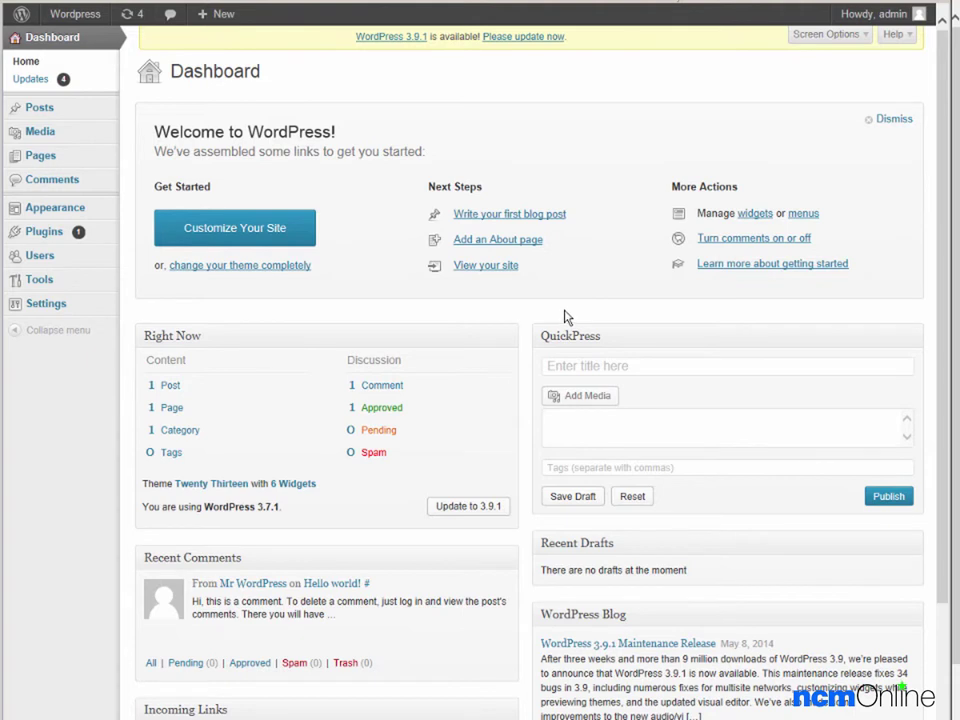
mouse_move(217, 14)
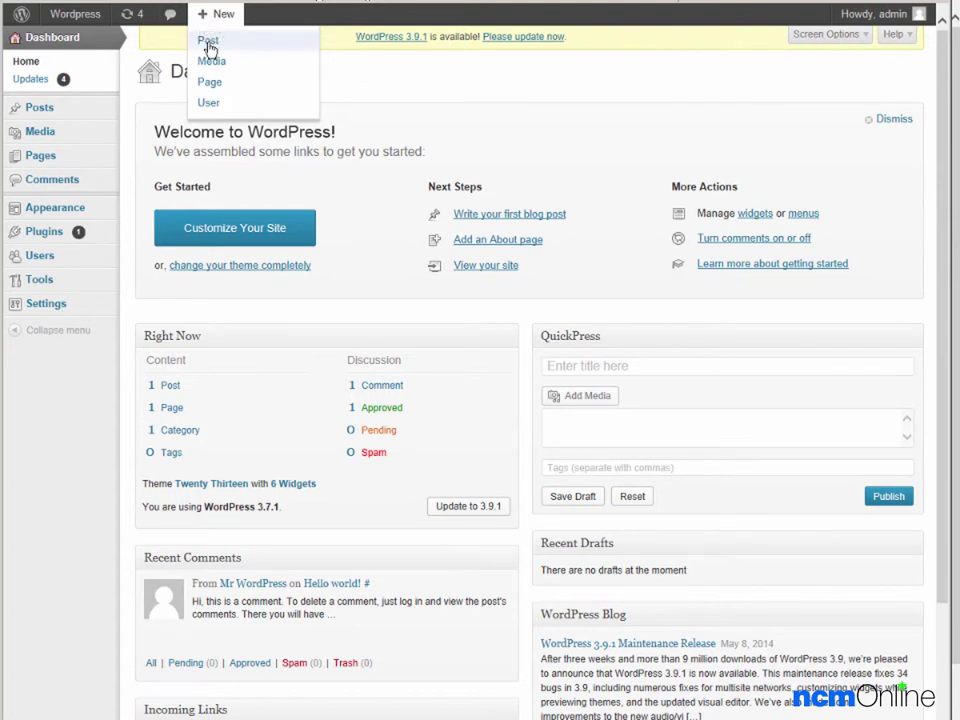
Start a new post from the admin toolbar's + New menu.
click(209, 48)
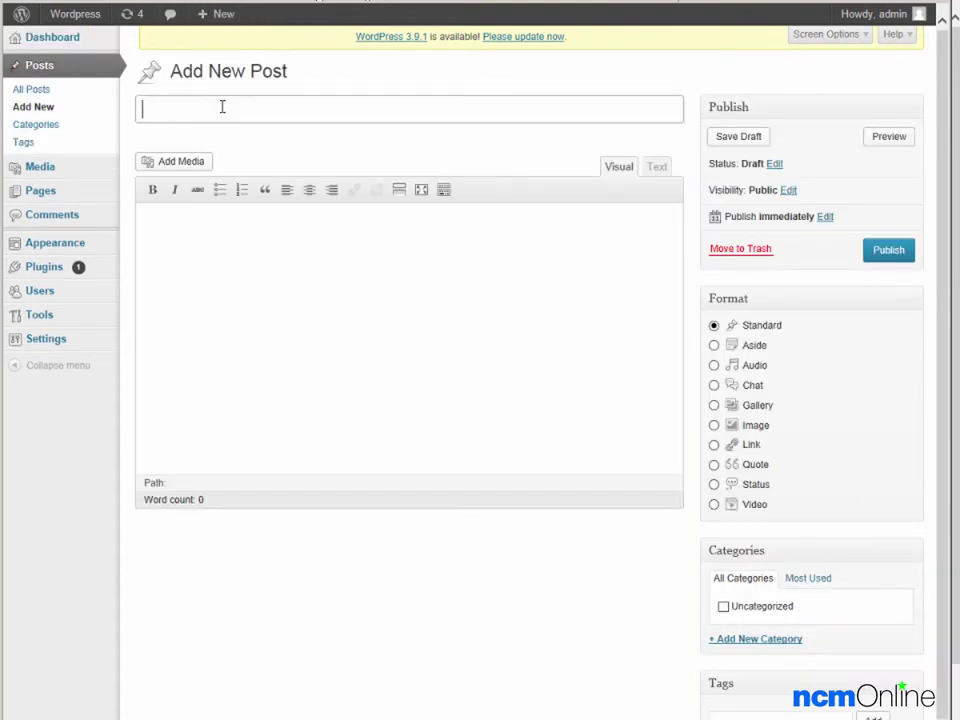
click(216, 240)
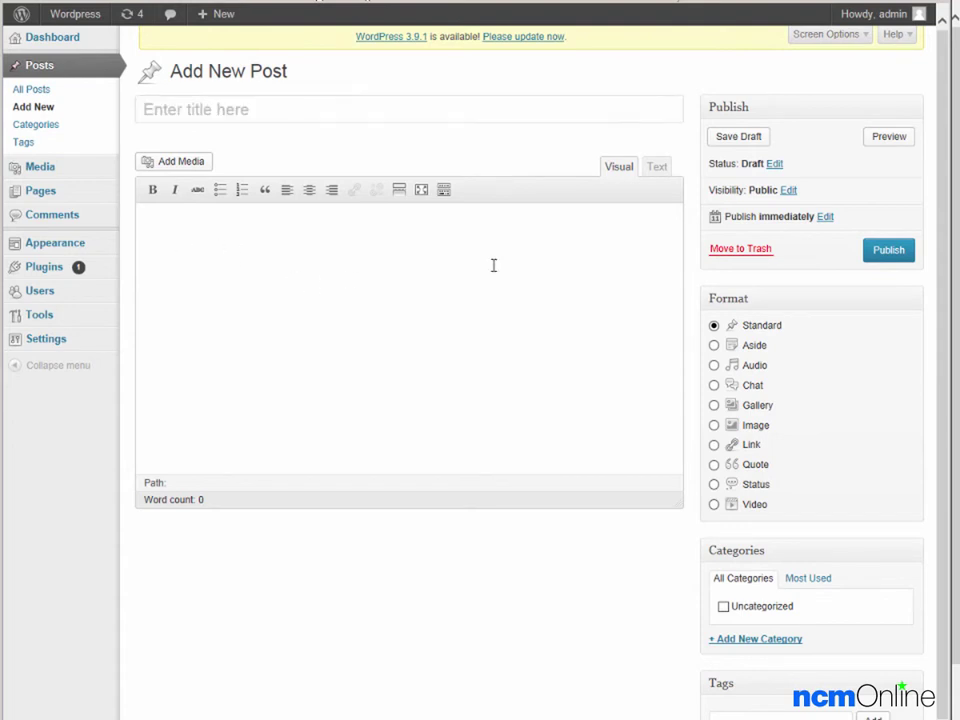